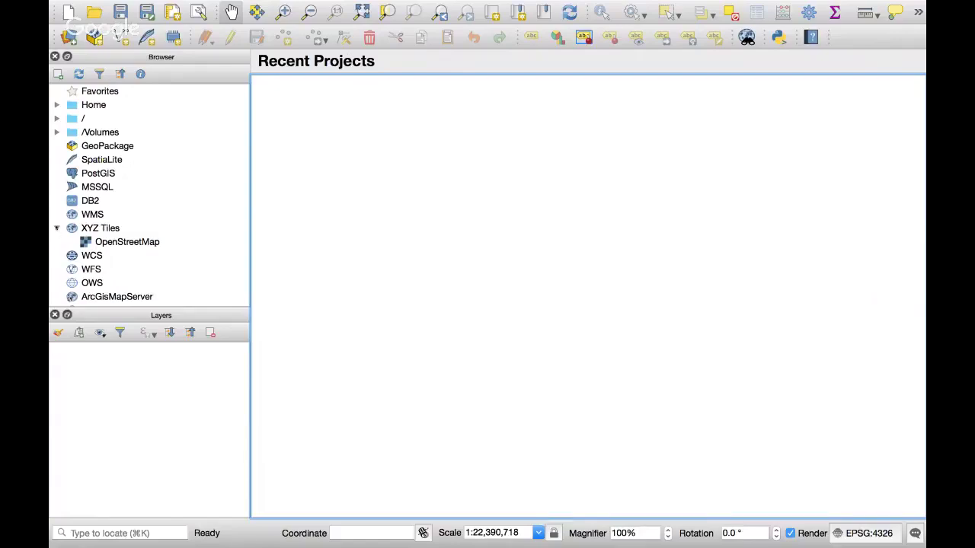
Add the OpenStreetMap XYZ tiles to the map as a base layer and display the northern coast of Peru.
click(58, 228)
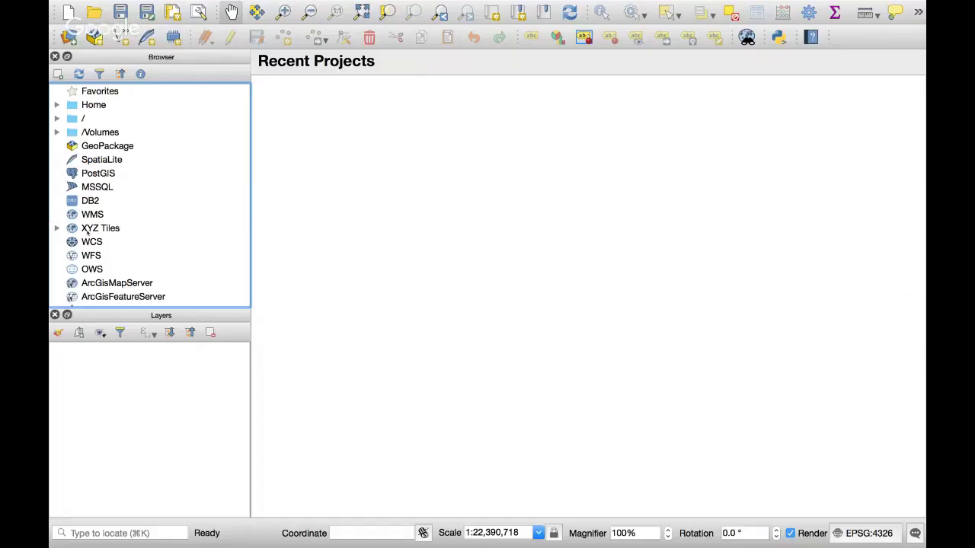
click(118, 232)
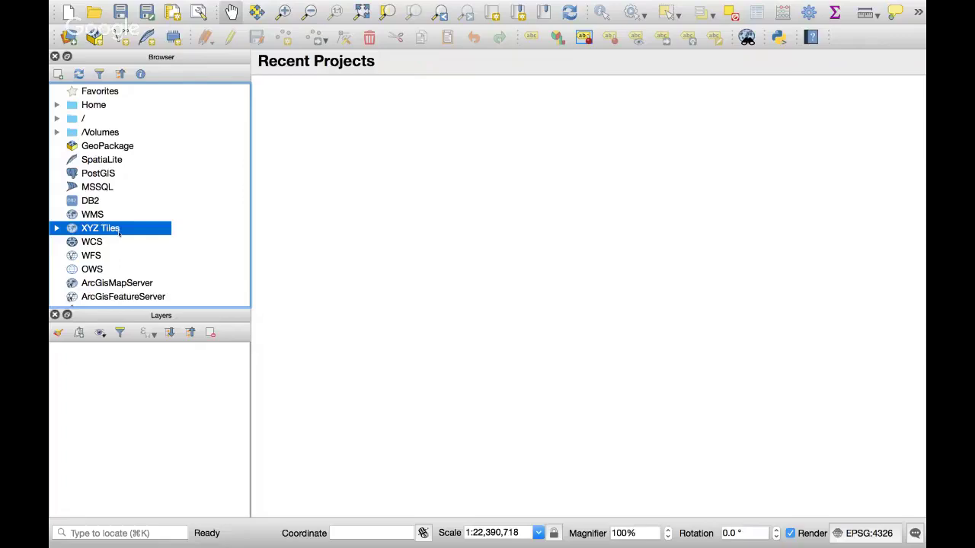
click(57, 229)
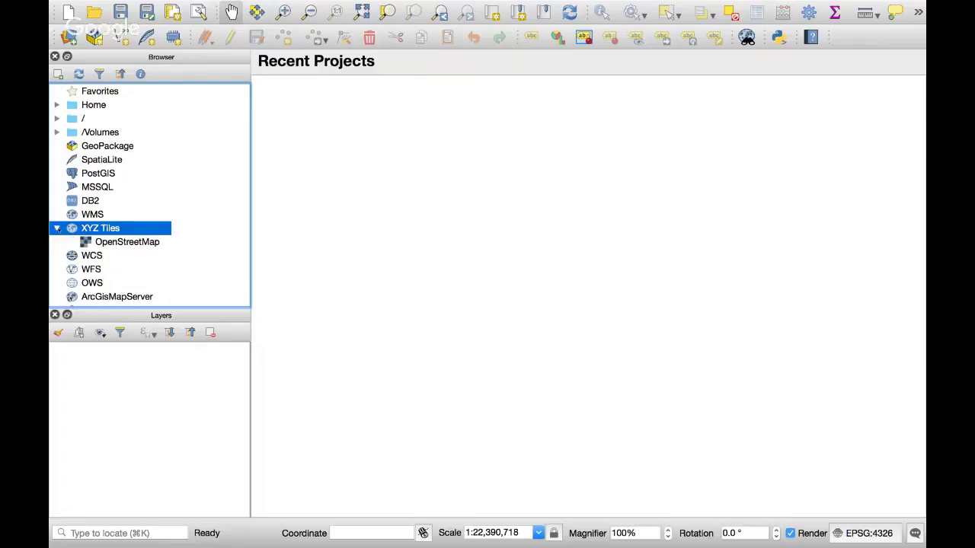
click(130, 243)
double_click(127, 243)
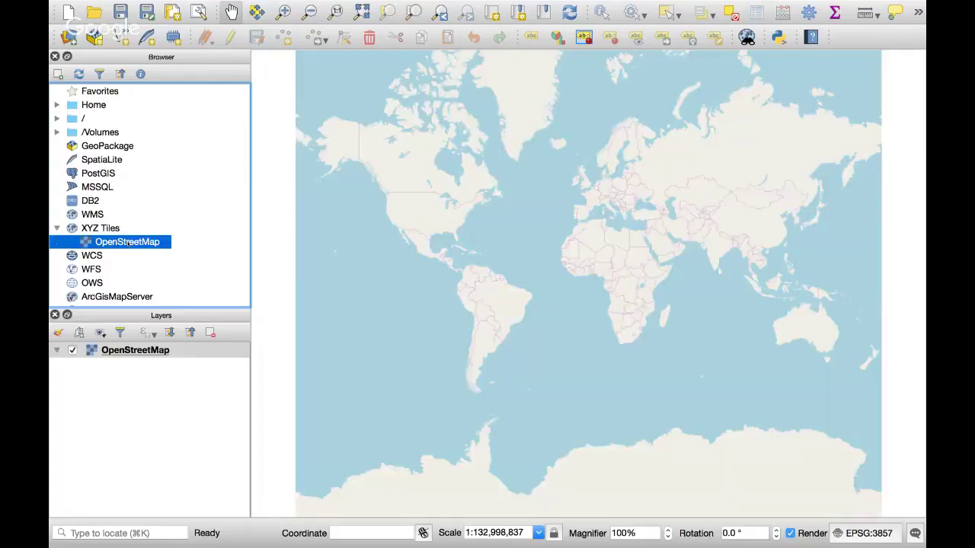
click(370, 320)
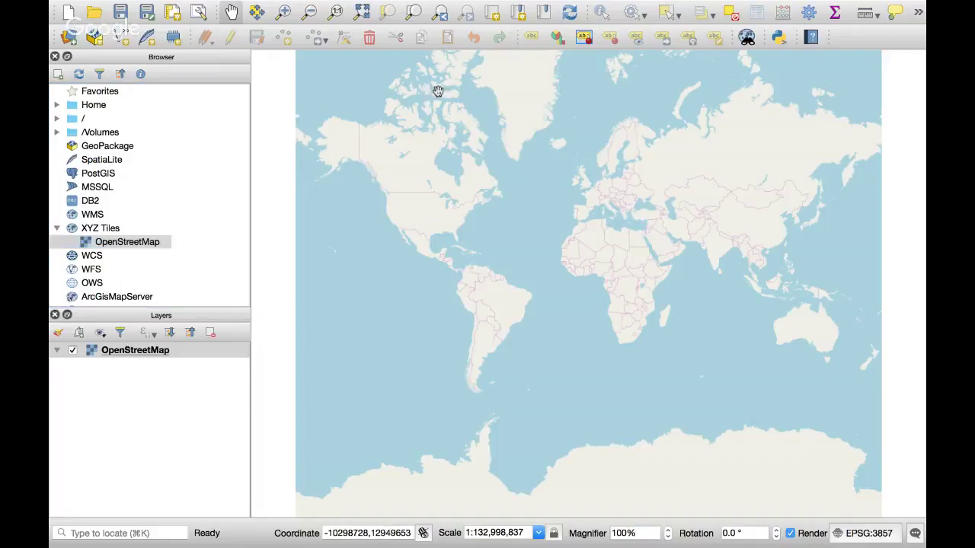
click(282, 14)
drag(450, 287, 480, 314)
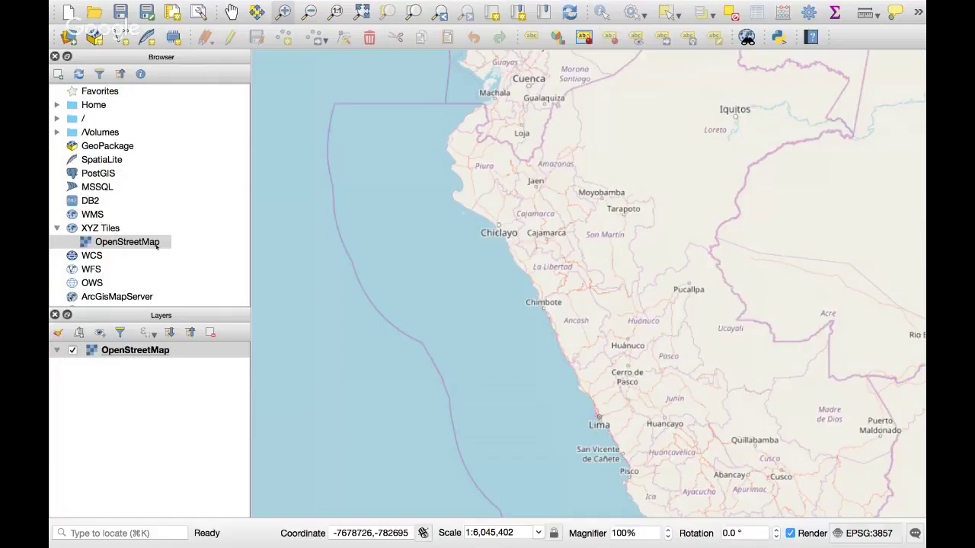
click(114, 232)
right_click(113, 233)
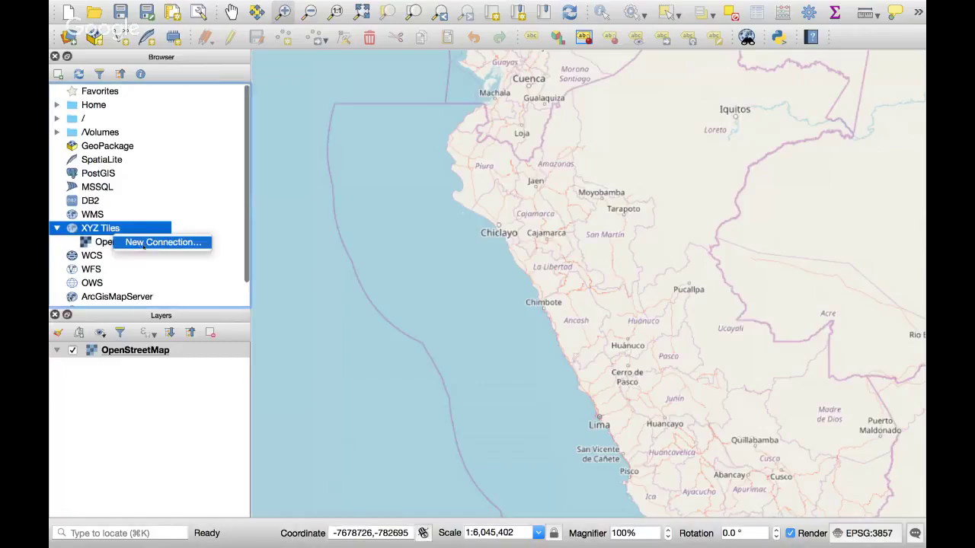
click(143, 244)
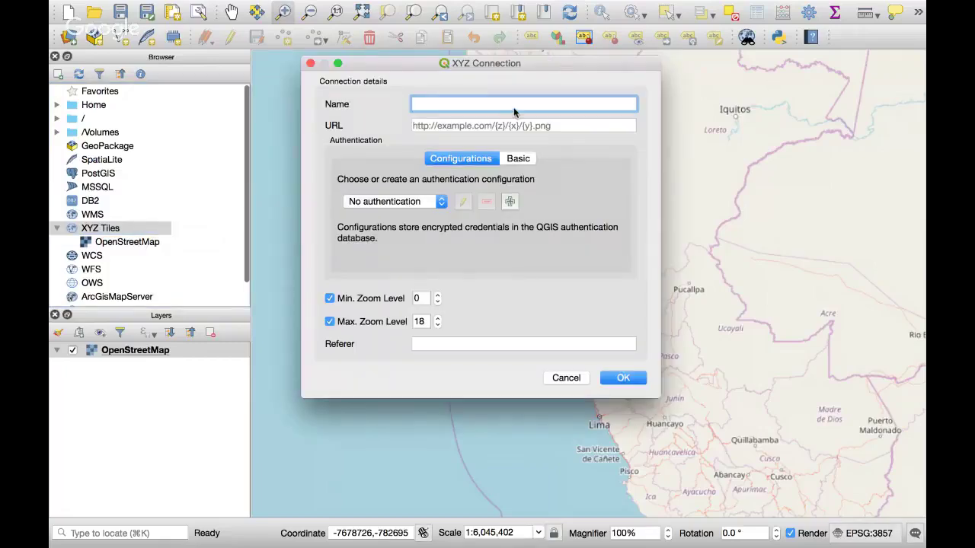
key(super+Tab)
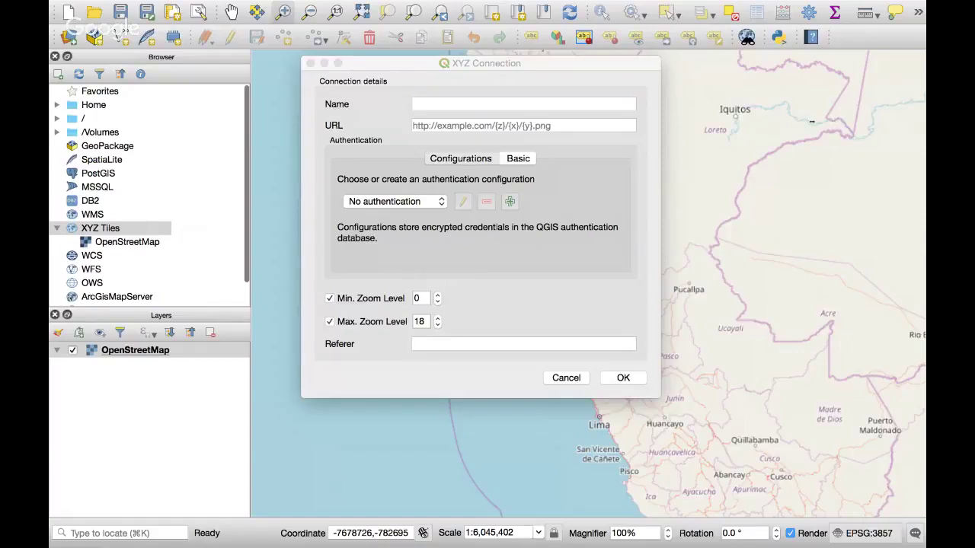
click(459, 121)
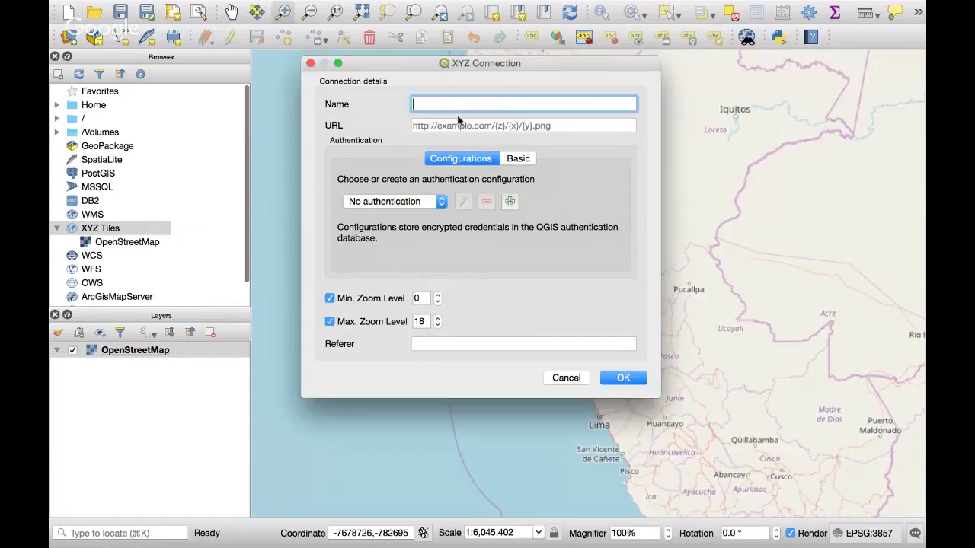
text(roadmap)
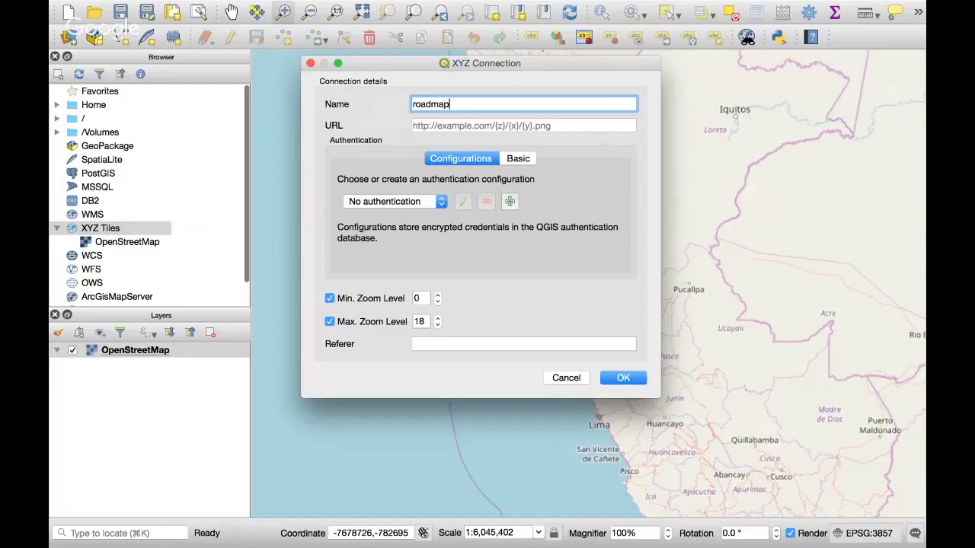
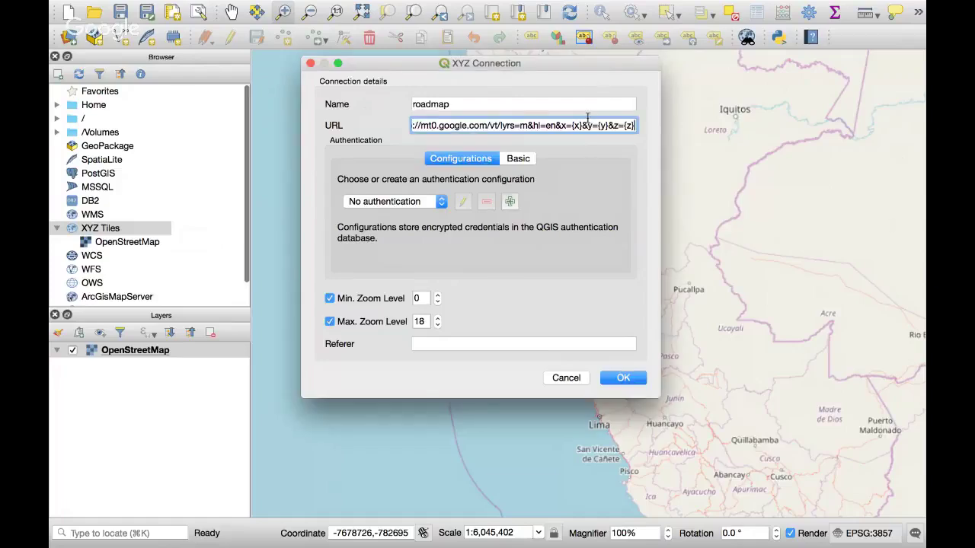
click(623, 378)
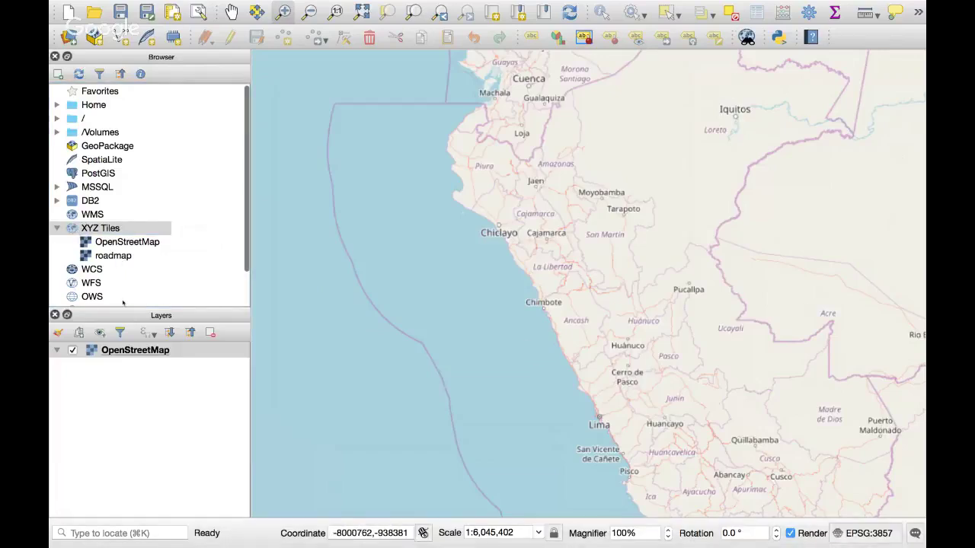
click(115, 256)
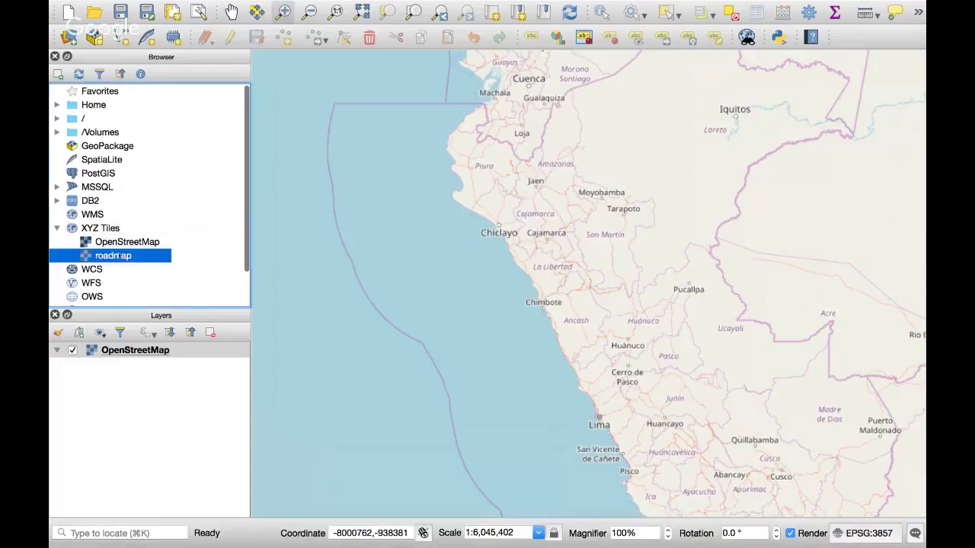
double_click(114, 256)
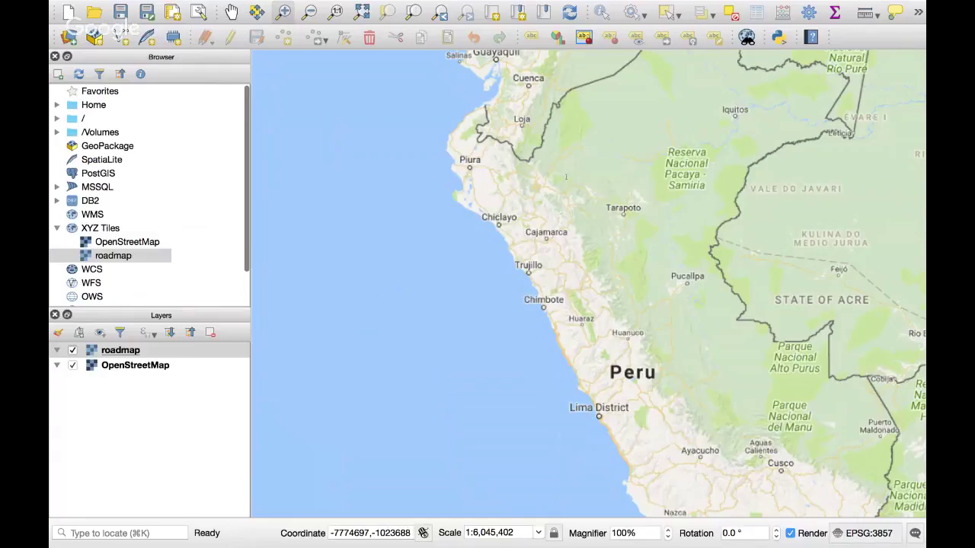
click(109, 228)
right_click(109, 229)
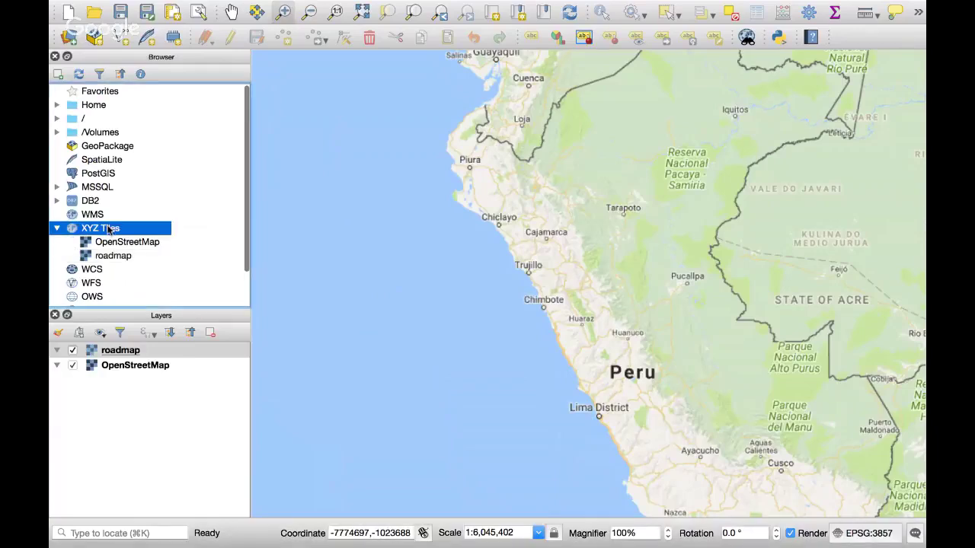
click(152, 234)
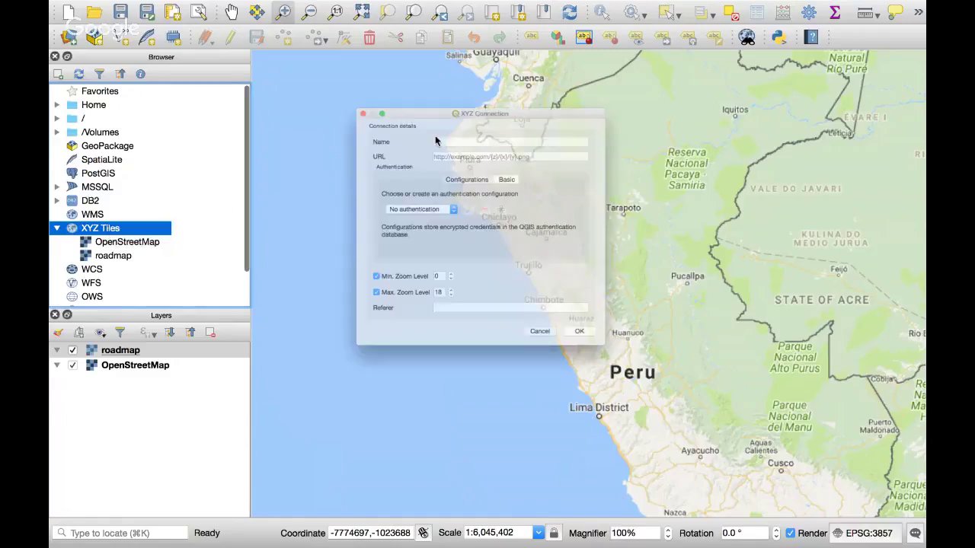
text(ter)
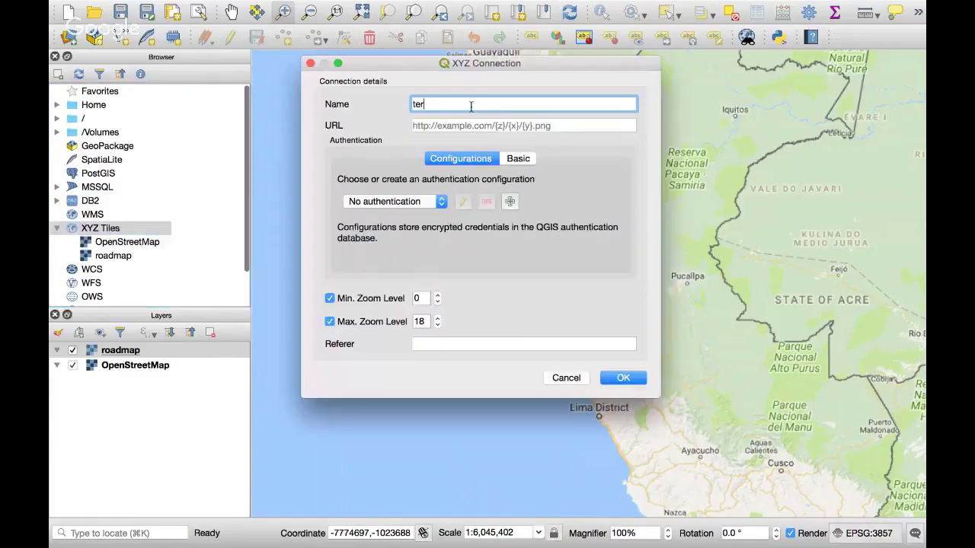
text(rain)
click(481, 122)
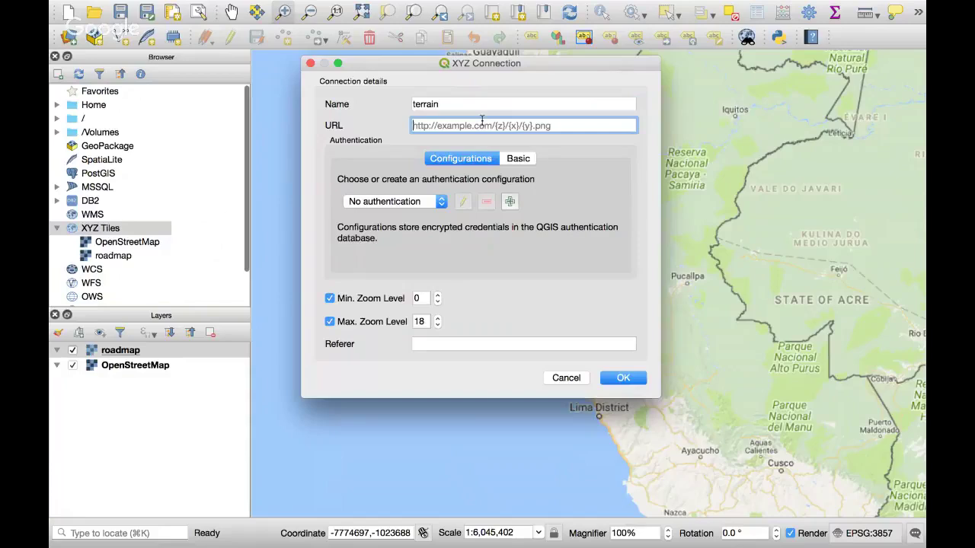
text(http://mt0.google.com/vt/lyrs=p&hl=en&x={x}&y={y}&z={z})
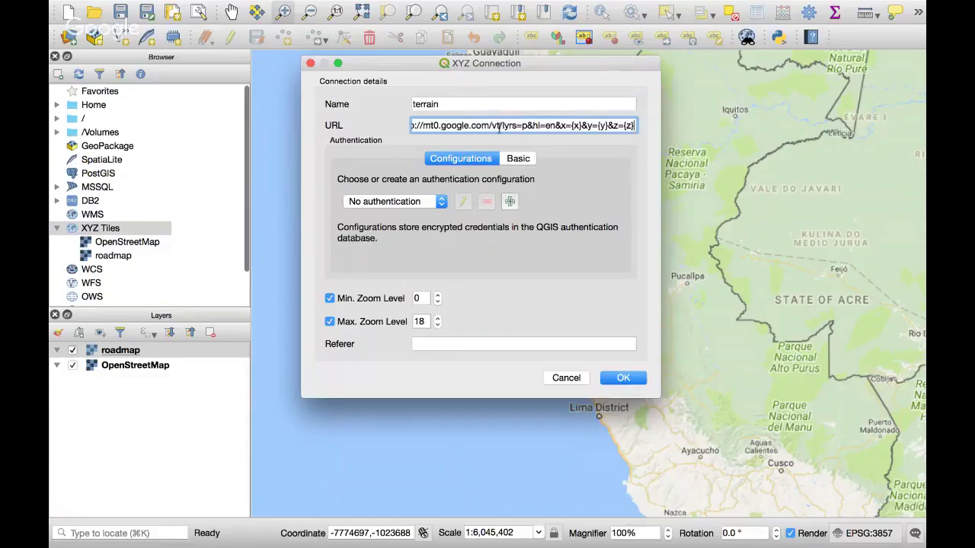
click(623, 379)
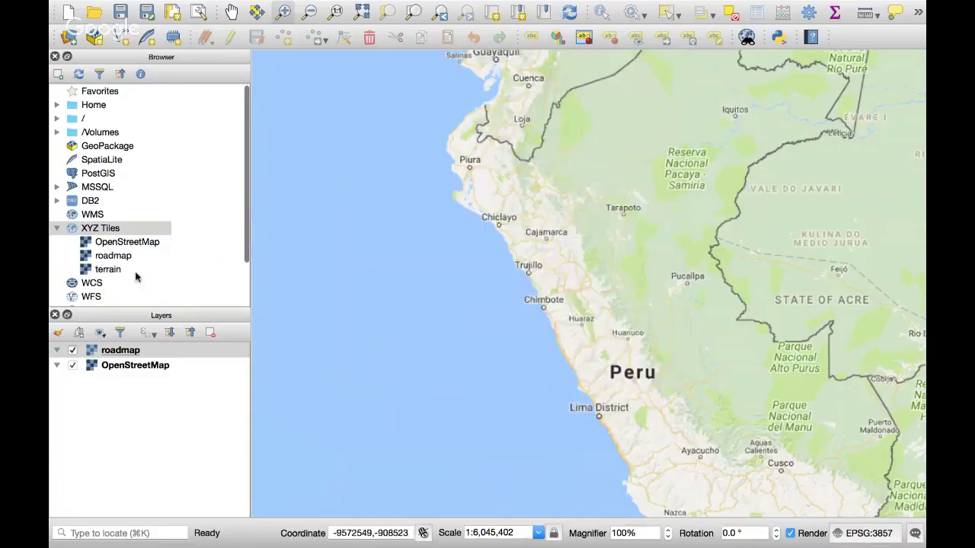
double_click(108, 271)
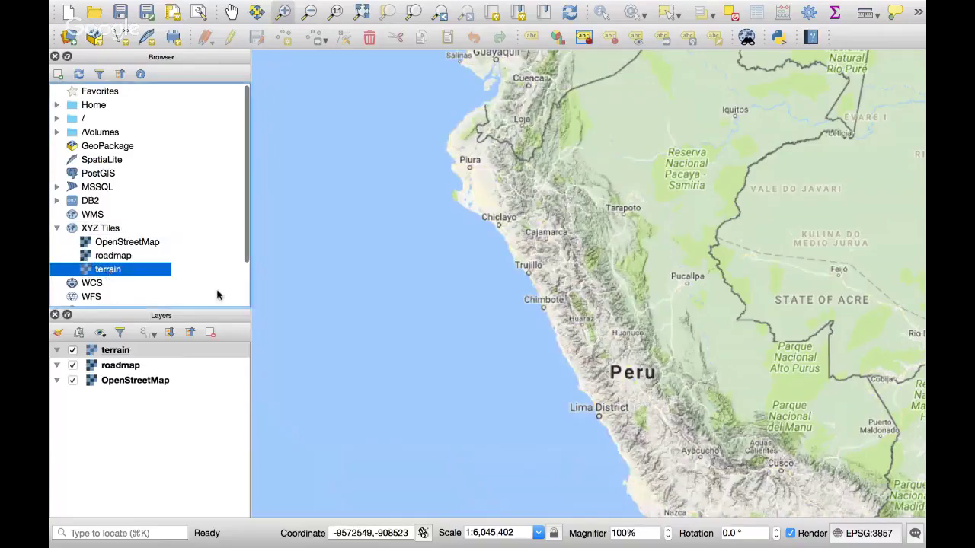
click(68, 350)
click(70, 350)
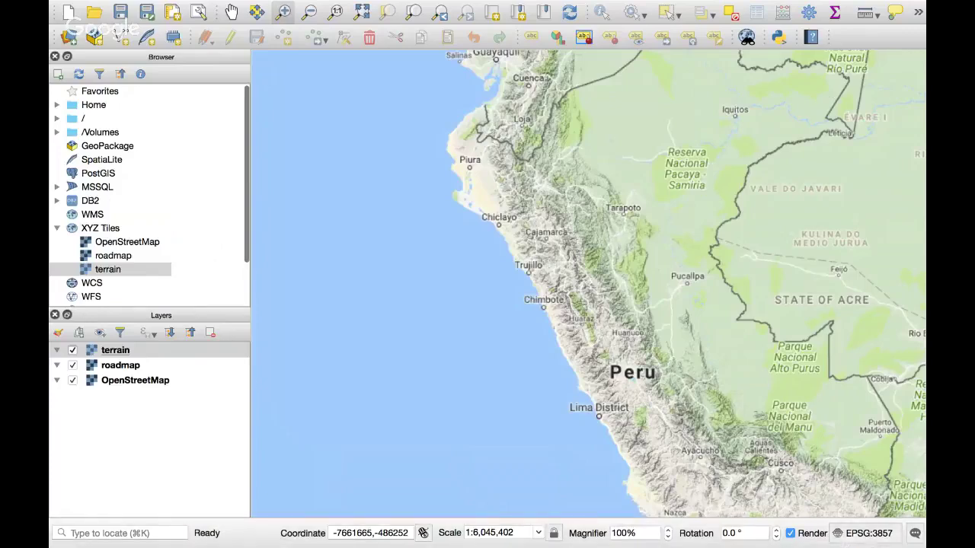
click(102, 229)
right_click(102, 229)
click(136, 236)
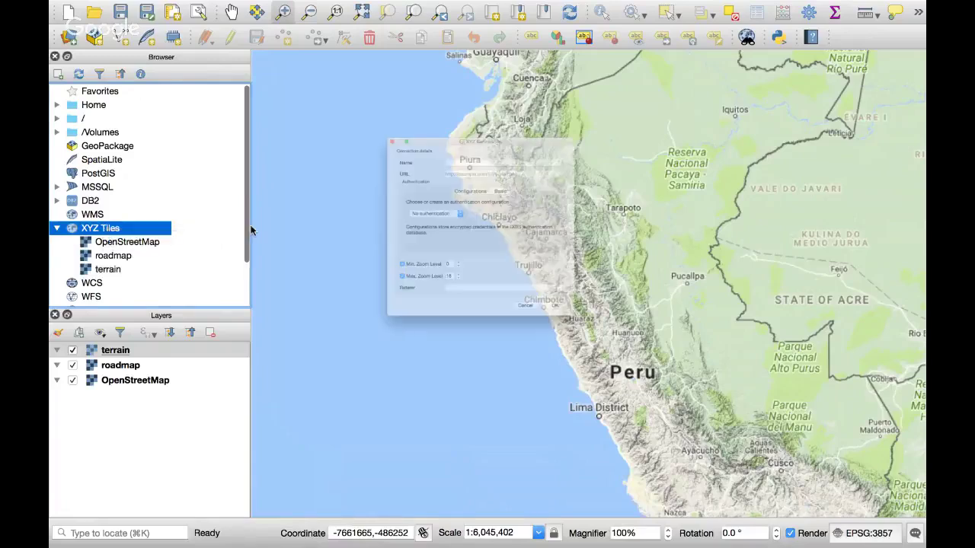
text(satellite)
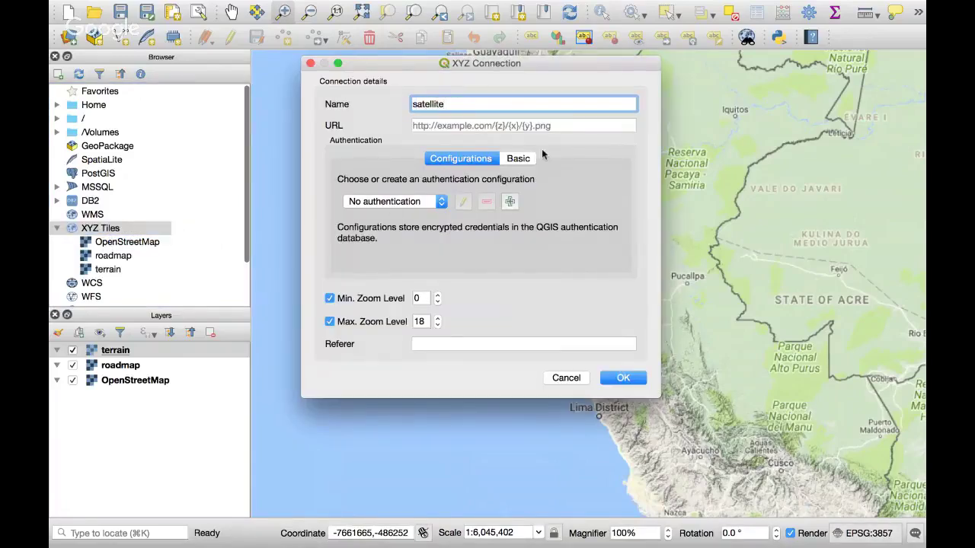
click(550, 125)
text(http://mt0.google.com/vt/lyrs=s&hl=en&x={x}&y={y}&z={z})
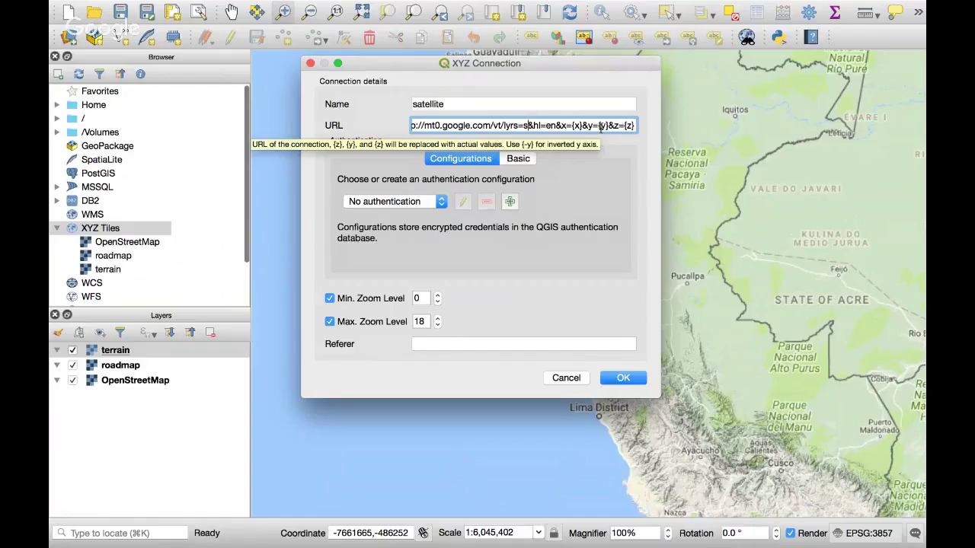
click(624, 380)
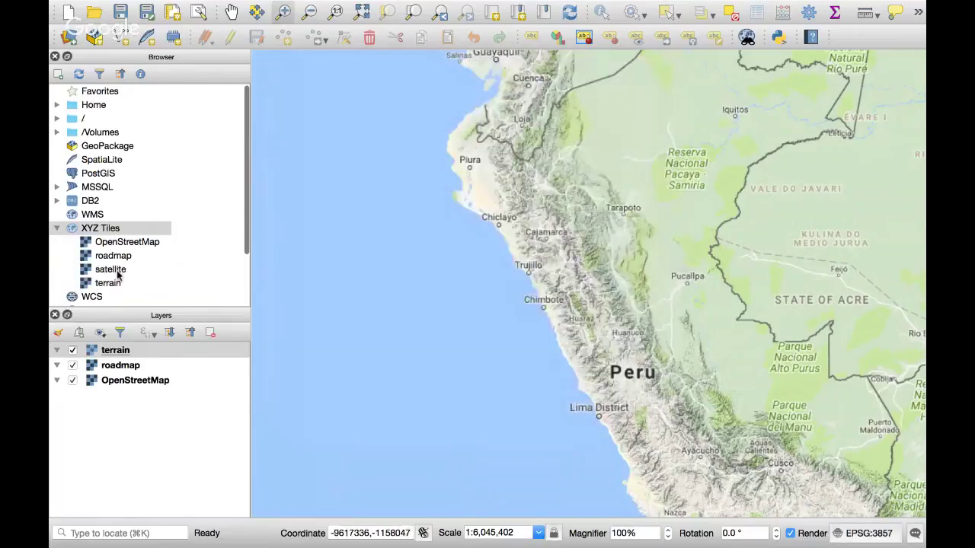
double_click(117, 273)
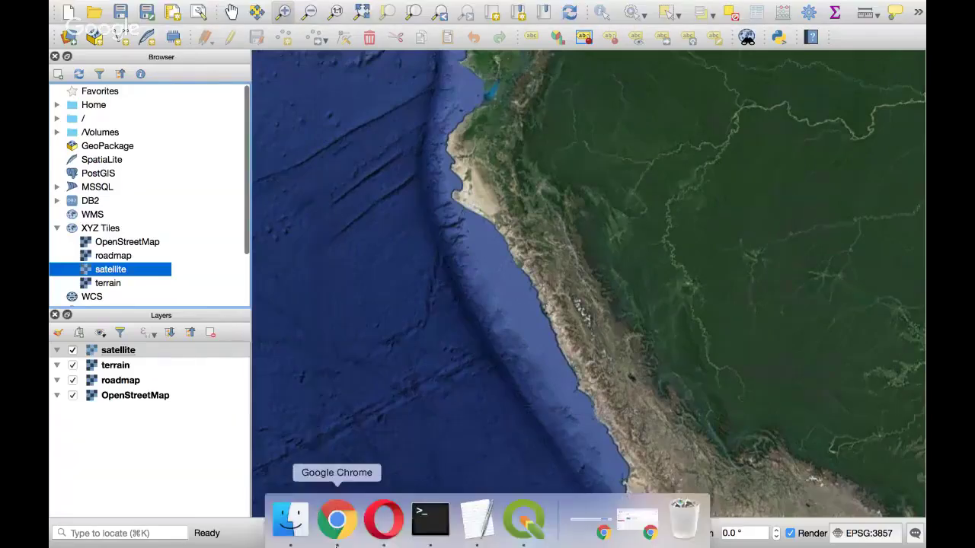
click(337, 525)
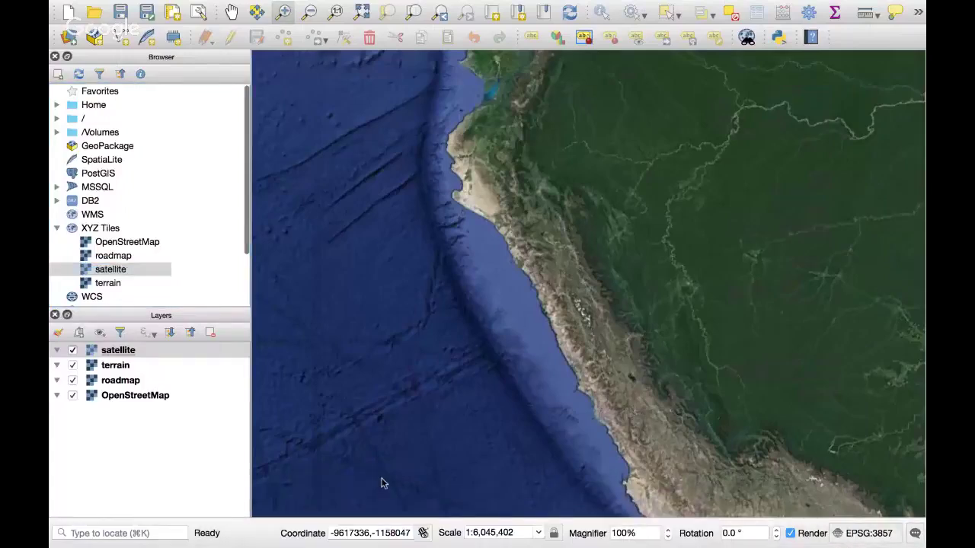
key(ctrl+Right)
key(ctrl+Right)
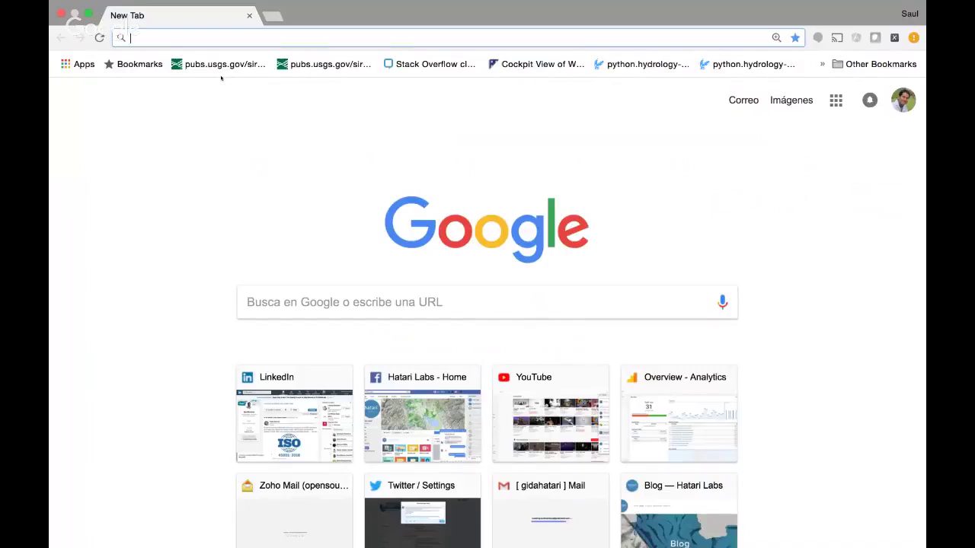
text(hatari)
key(Return)
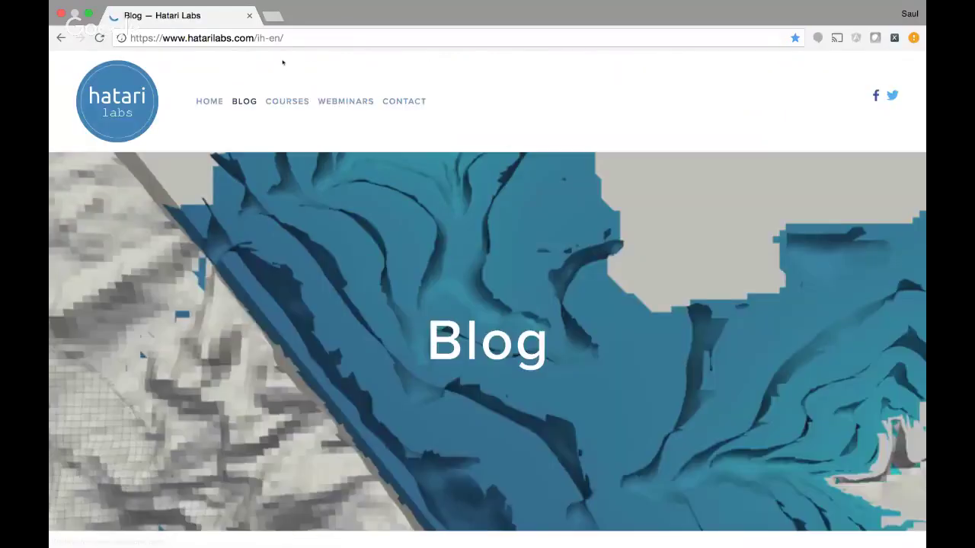
scroll(402, 330, down, 10)
scroll(402, 331, down, 2)
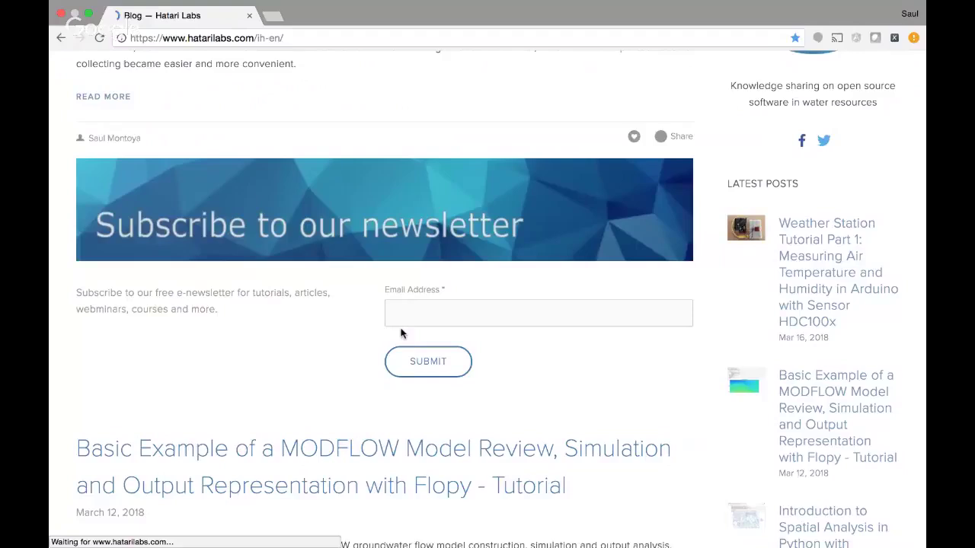